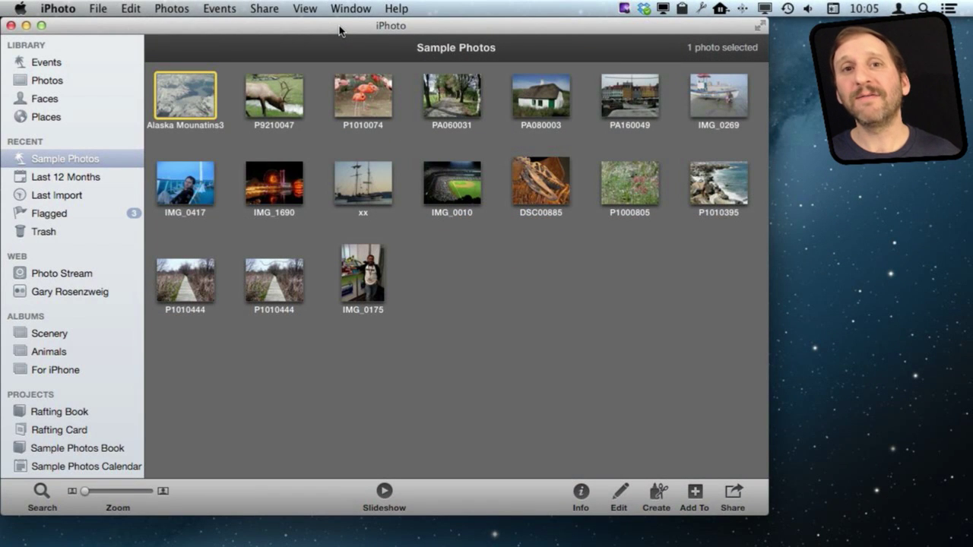
- Open the Alaska photo in iPhoto's editor, look through its Effects, Adjust and Quick Fix panes, then return to Sample Photos
mouse_move(190, 103)
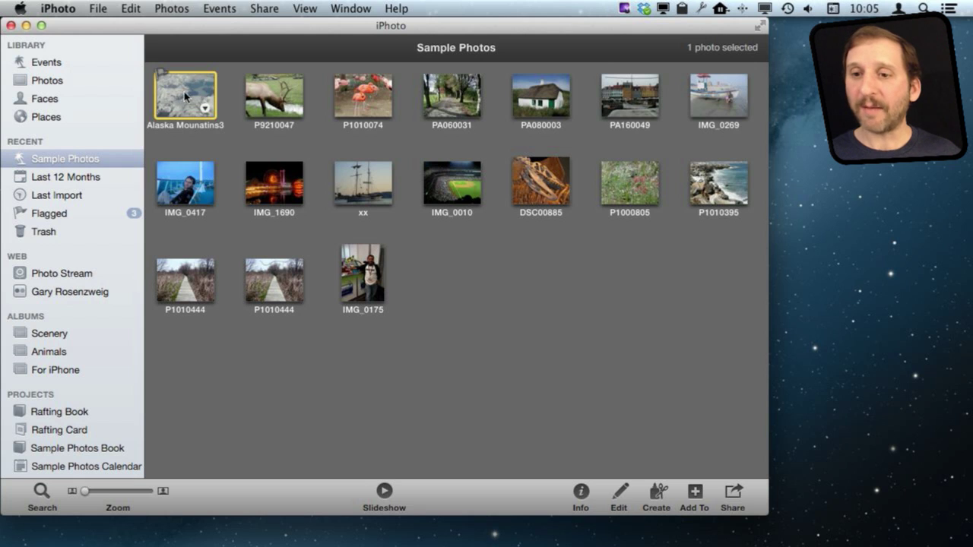
left_click(619, 495)
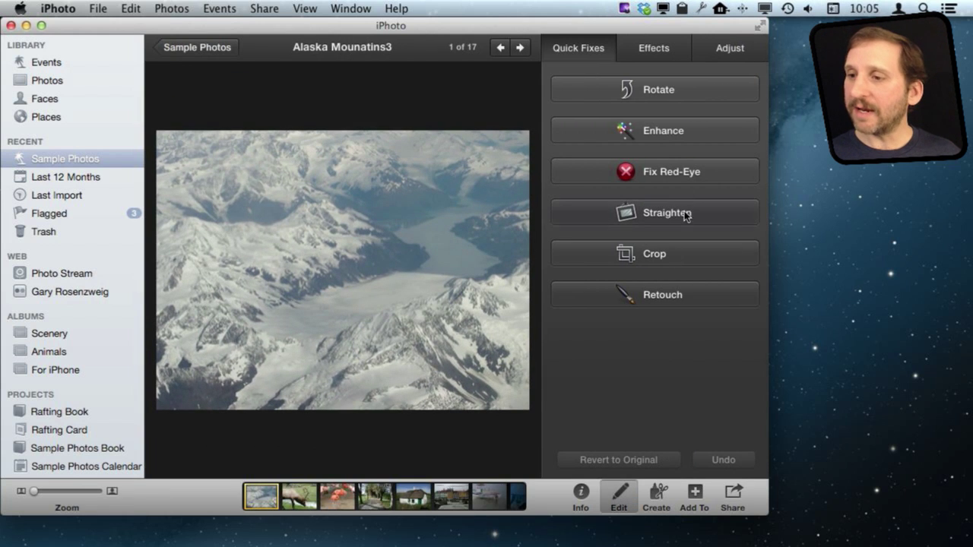
left_click(654, 54)
left_click(731, 47)
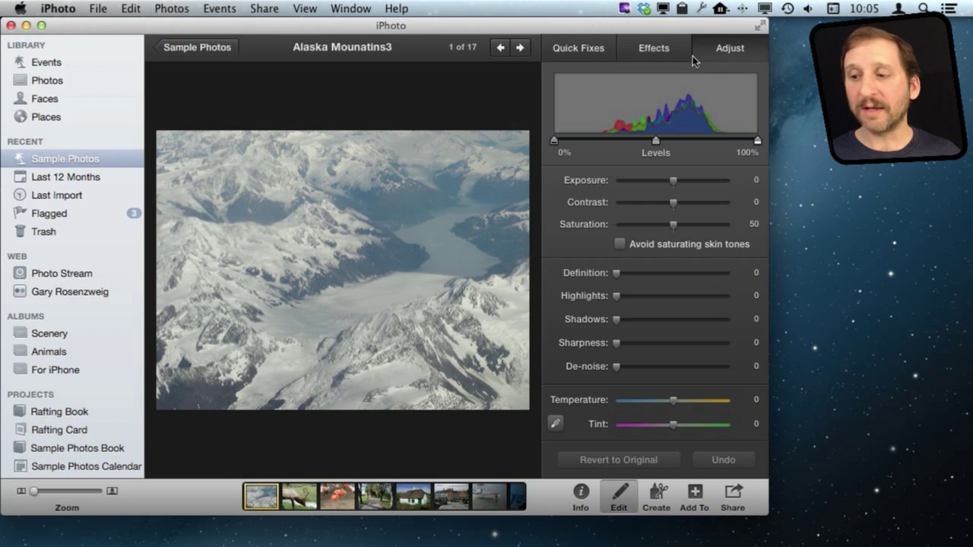
left_click(588, 48)
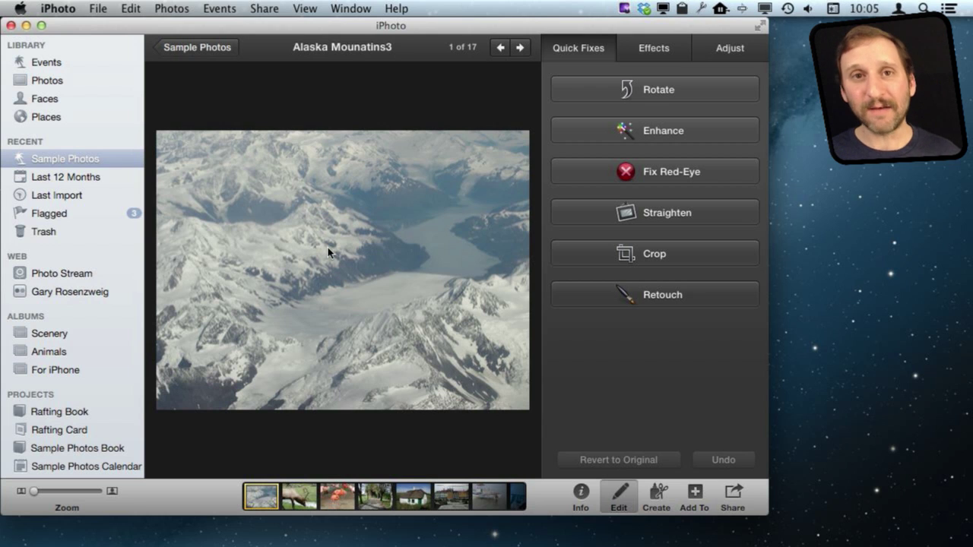
left_click(196, 47)
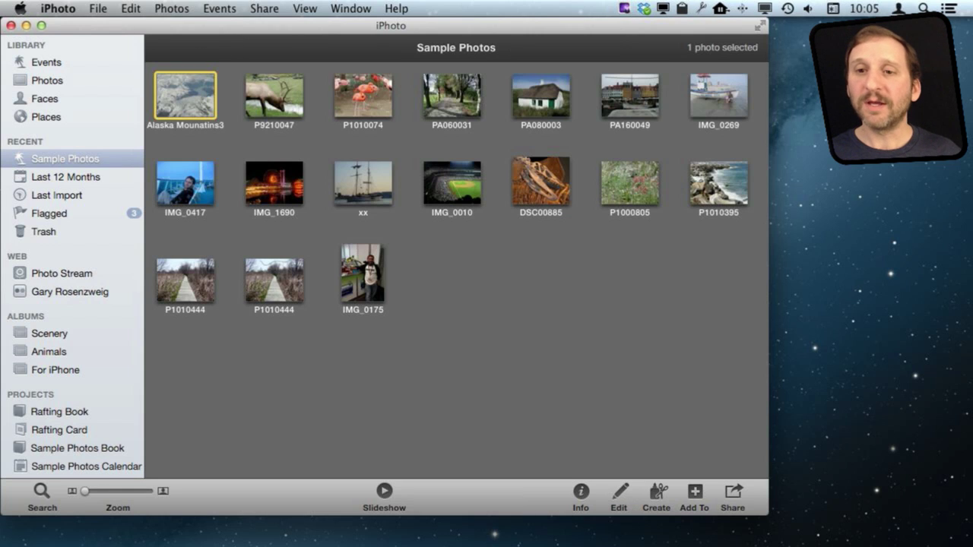
- Open iPhoto Preferences, view General then Advanced, and list the Edit Photos editor choices
left_click(58, 8)
left_click(68, 49)
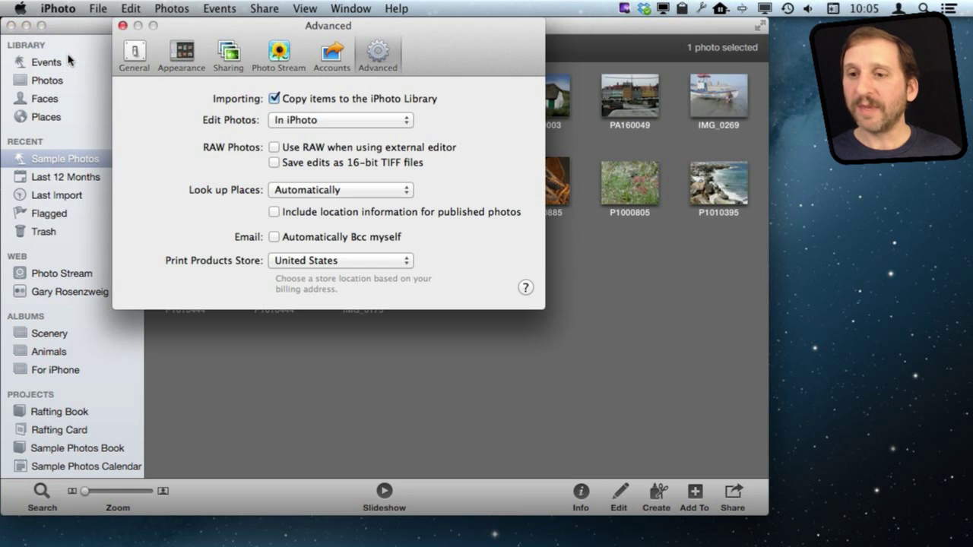
left_click(141, 68)
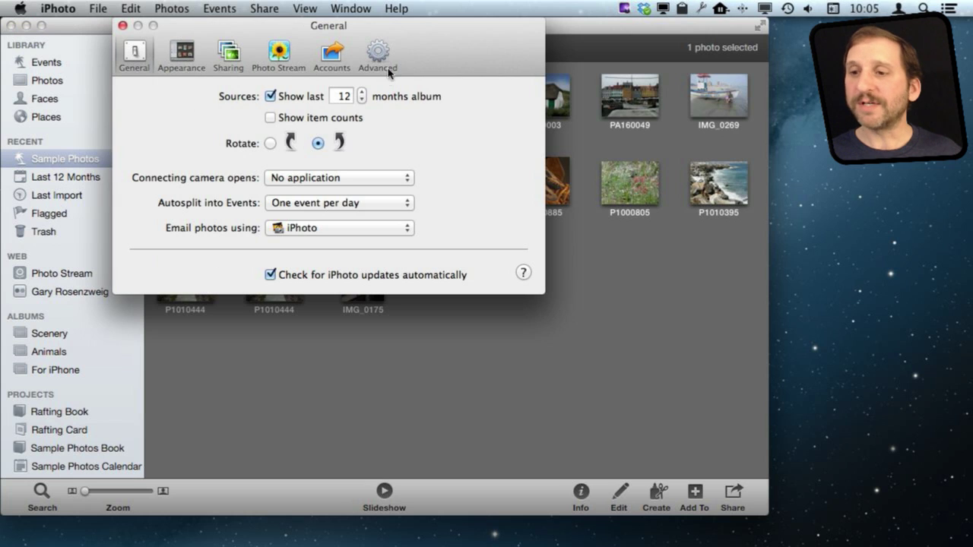
left_click(386, 65)
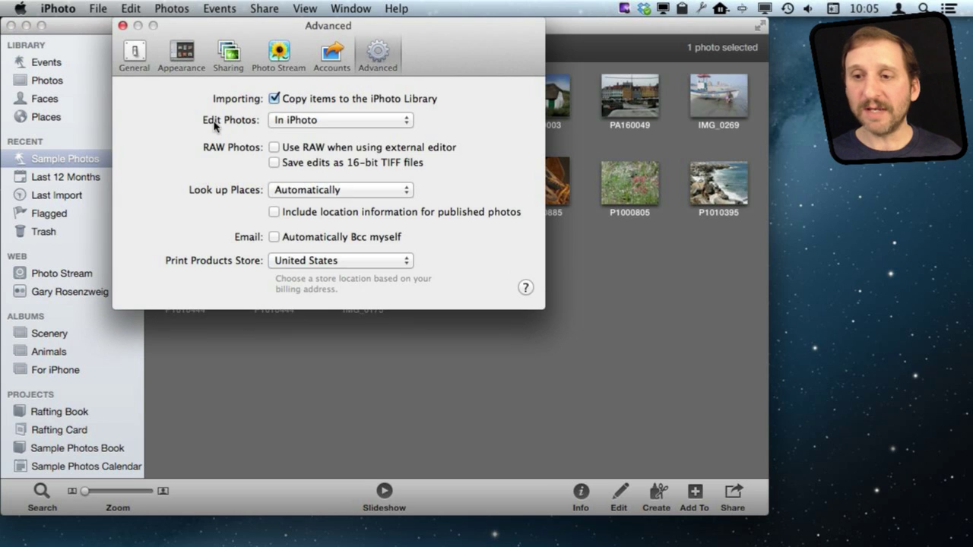
left_click(320, 124)
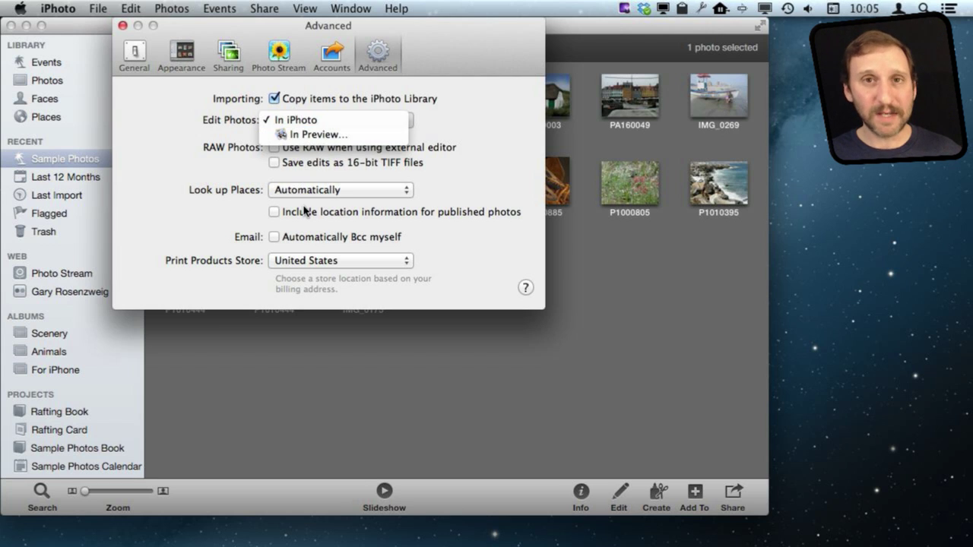
- Choose Pixelmator.app as iPhoto's external photo editor, then open Alaska Mounatins3 for editing
left_click(309, 135)
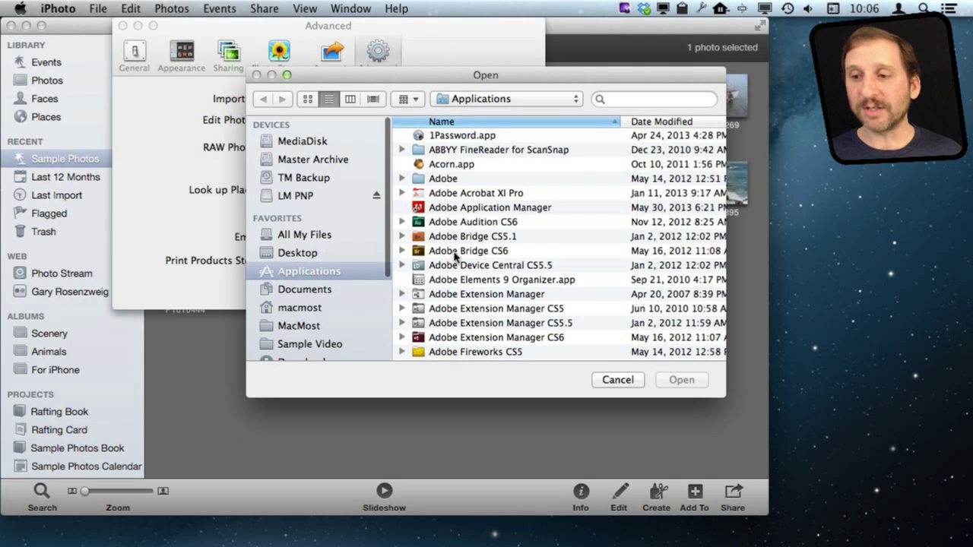
scroll(461, 284, "down", 5)
scroll(461, 284, "down", 15)
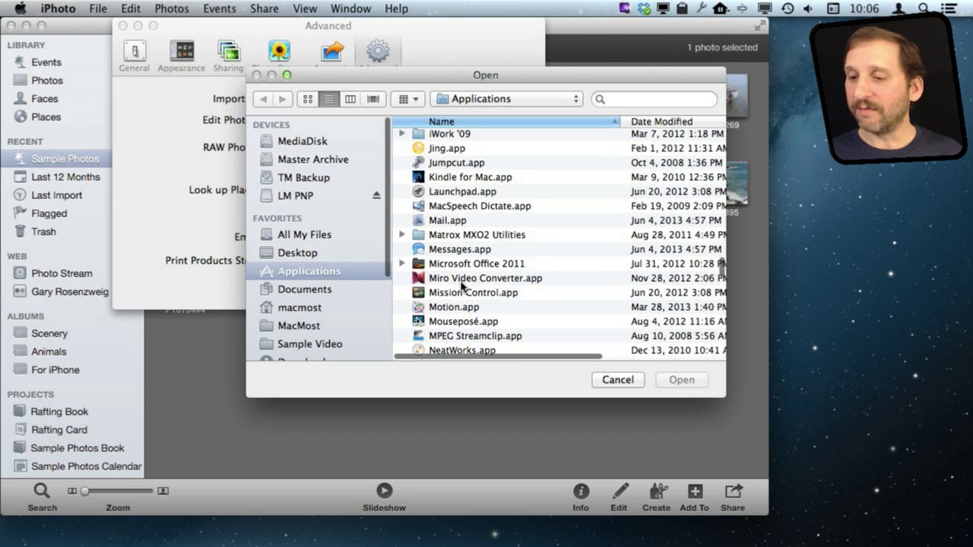
scroll(462, 285, "down", 8)
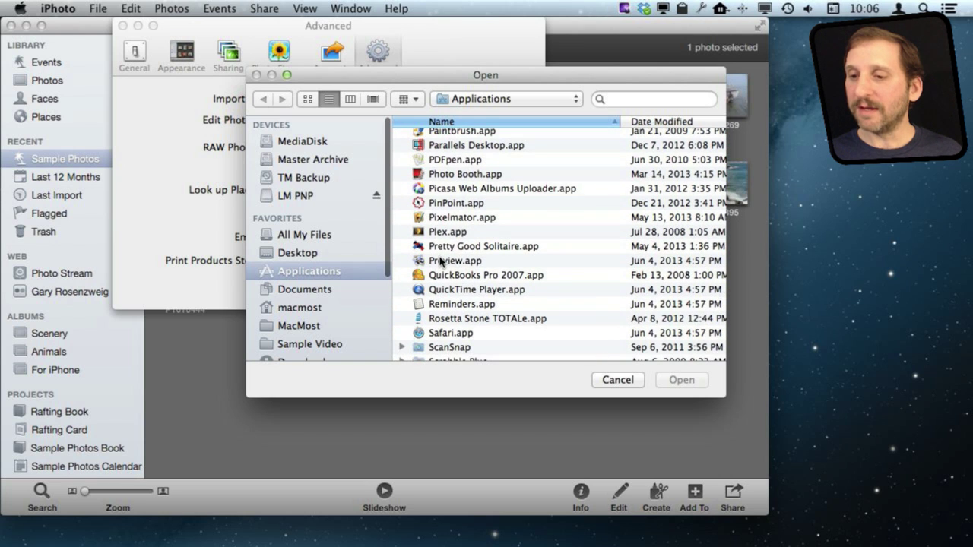
left_click(441, 261)
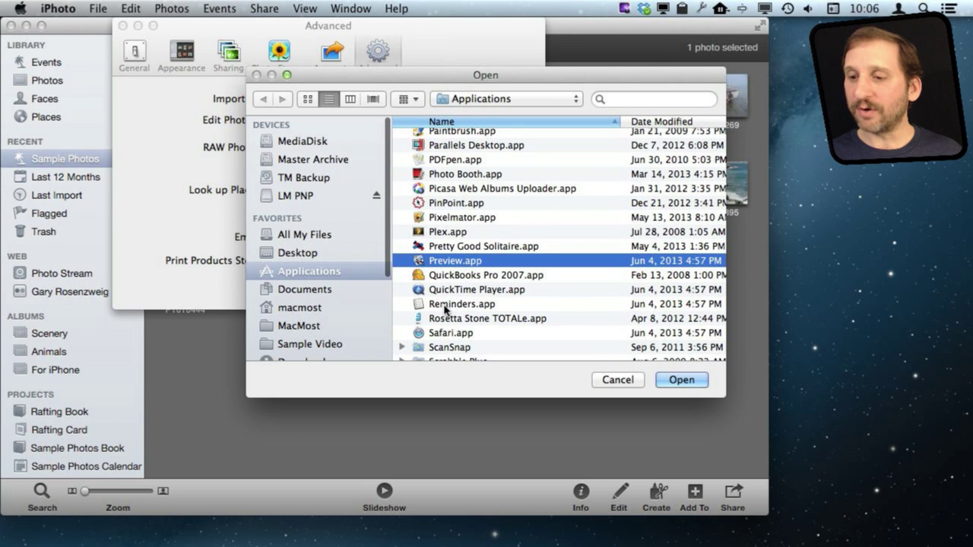
left_click(448, 219)
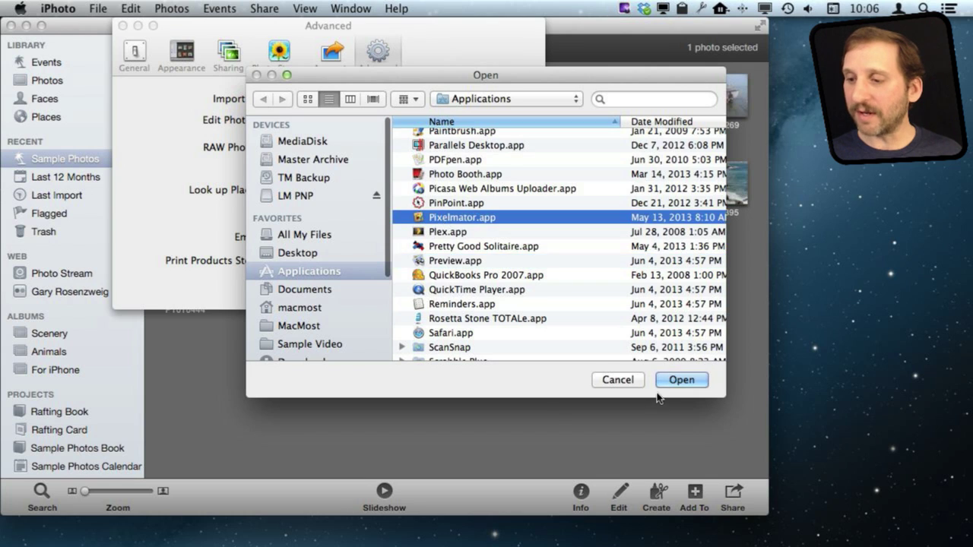
left_click(678, 380)
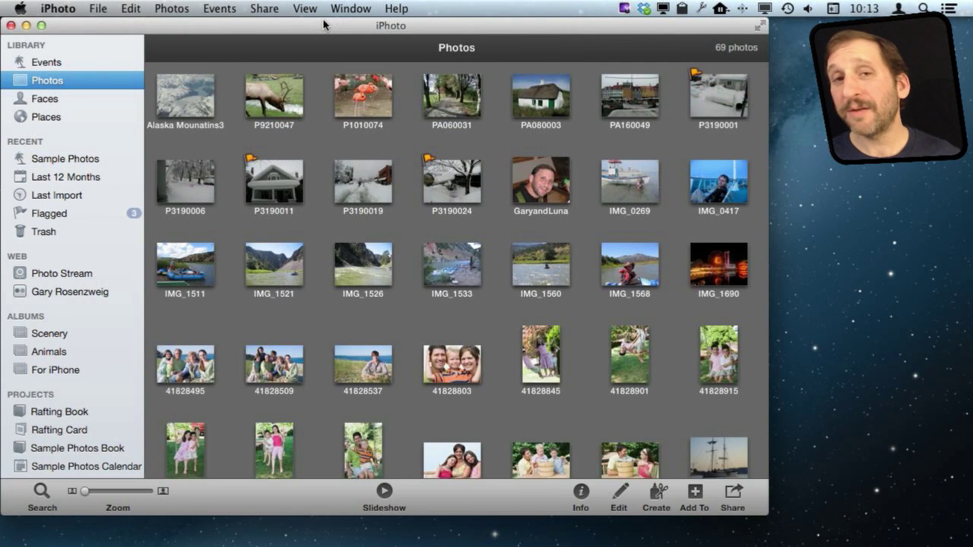
left_click(185, 93)
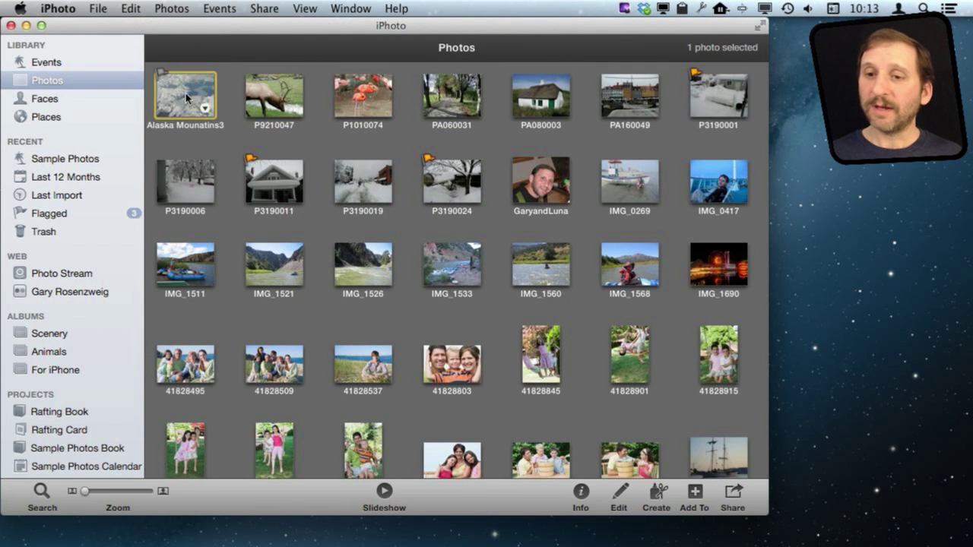
left_click(631, 501)
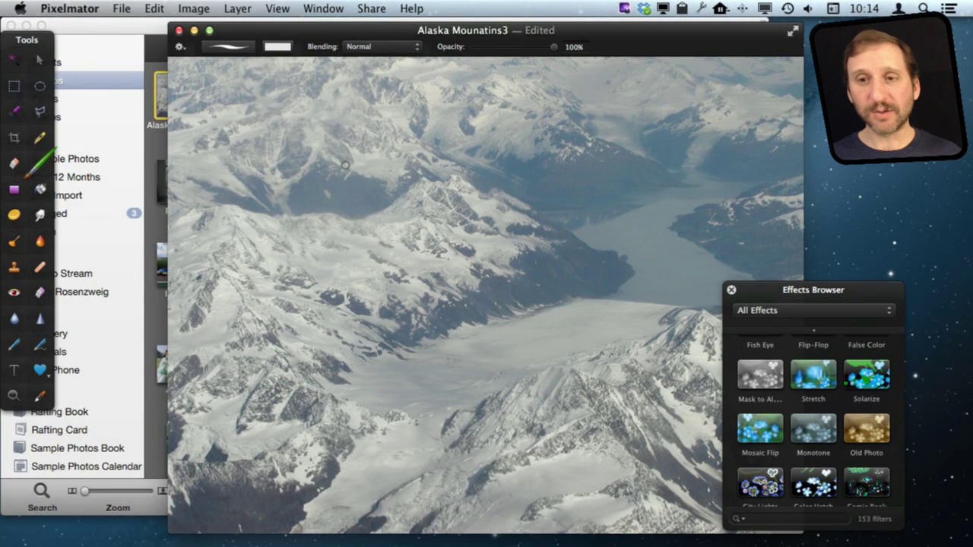
- Paint a thick looping white brush scribble across the Alaska mountains and start a File > Save
left_click(70, 9)
left_click(69, 9)
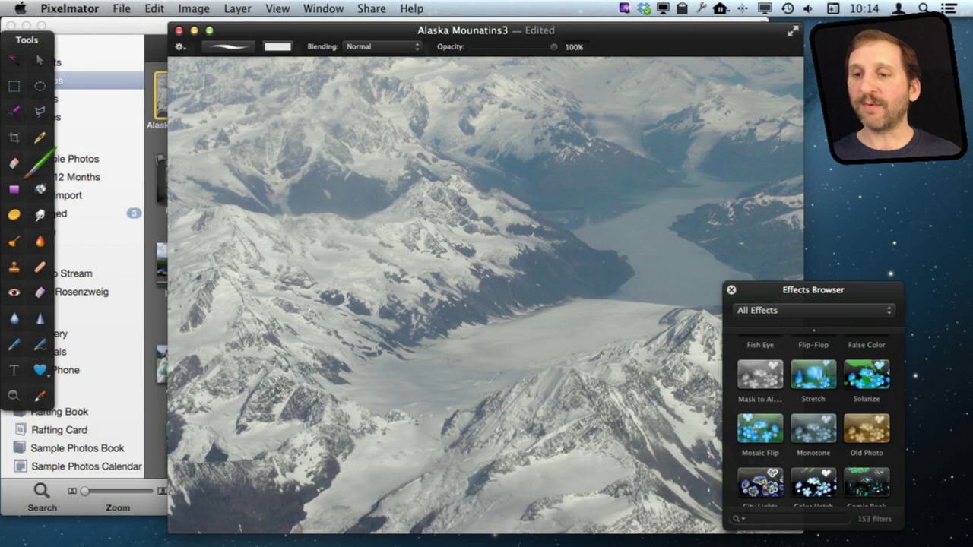
mouse_move(237, 146)
left_mouse_down()
mouse_move(547, 282)
mouse_move(597, 171)
mouse_move(316, 320)
mouse_move(505, 245)
mouse_move(573, 153)
mouse_move(317, 276)
mouse_move(621, 206)
mouse_move(354, 280)
mouse_move(458, 315)
mouse_move(321, 392)
left_mouse_up()
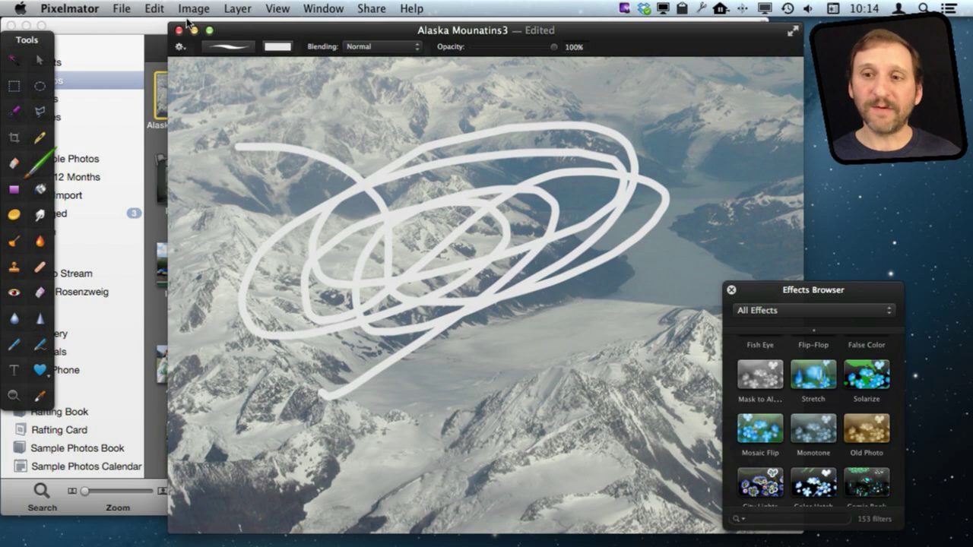
left_click(122, 8)
left_click(142, 95)
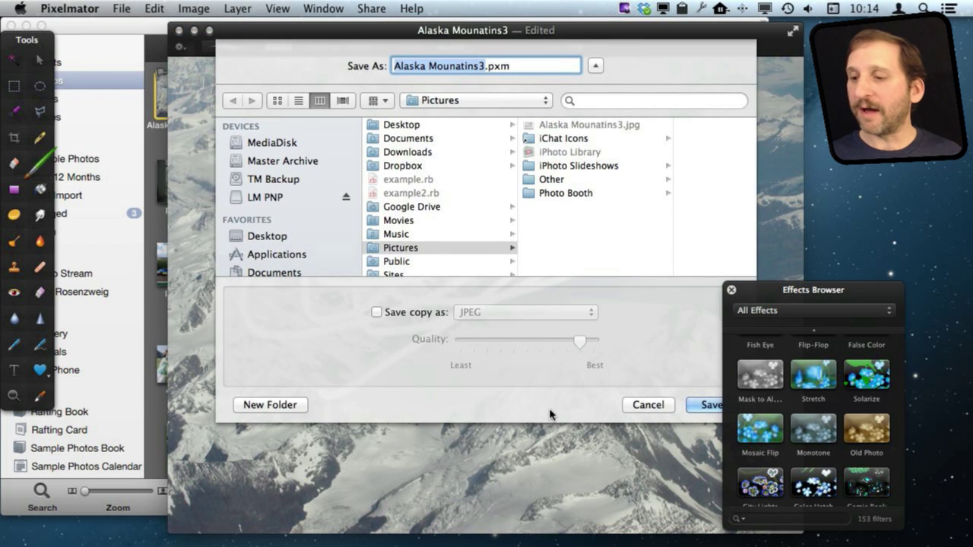
- Cancel saving a separate .pxm file and send the scribbled photo to iPhoto with Share > Add to iPhoto
left_click(646, 404)
left_click(122, 8)
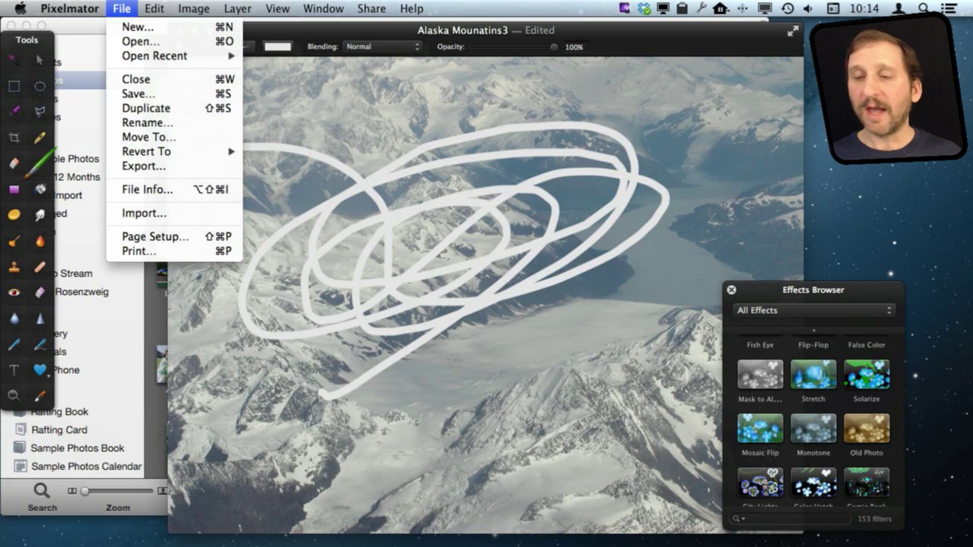
key("Escape")
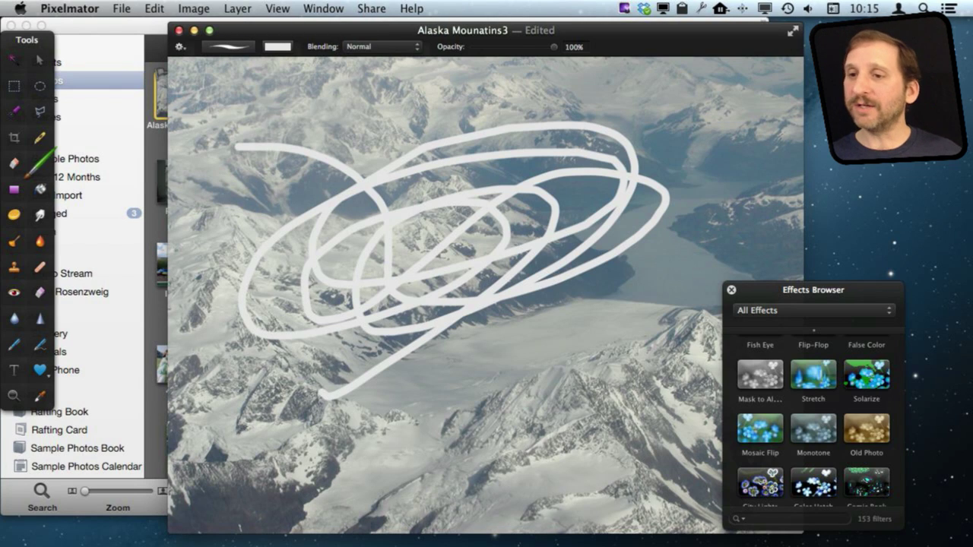
left_click(371, 8)
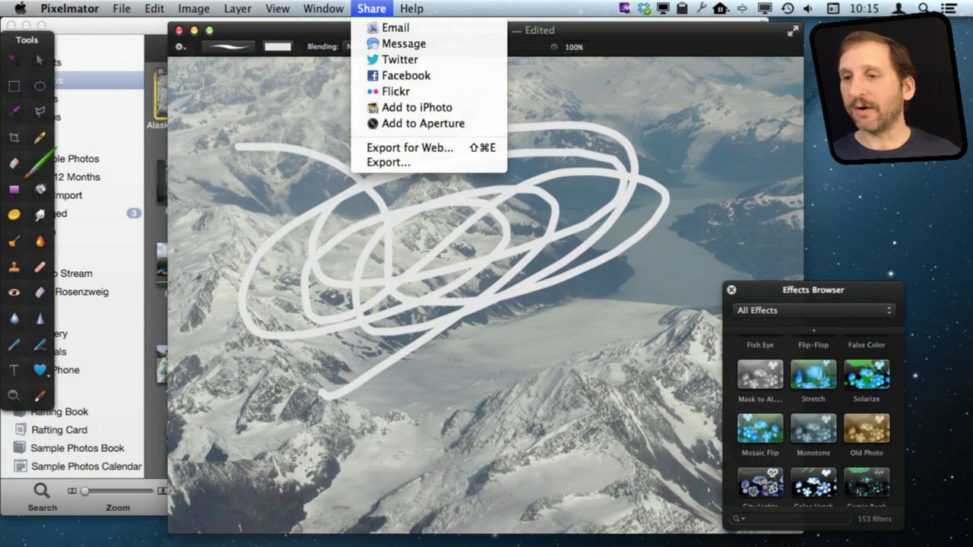
left_click(391, 108)
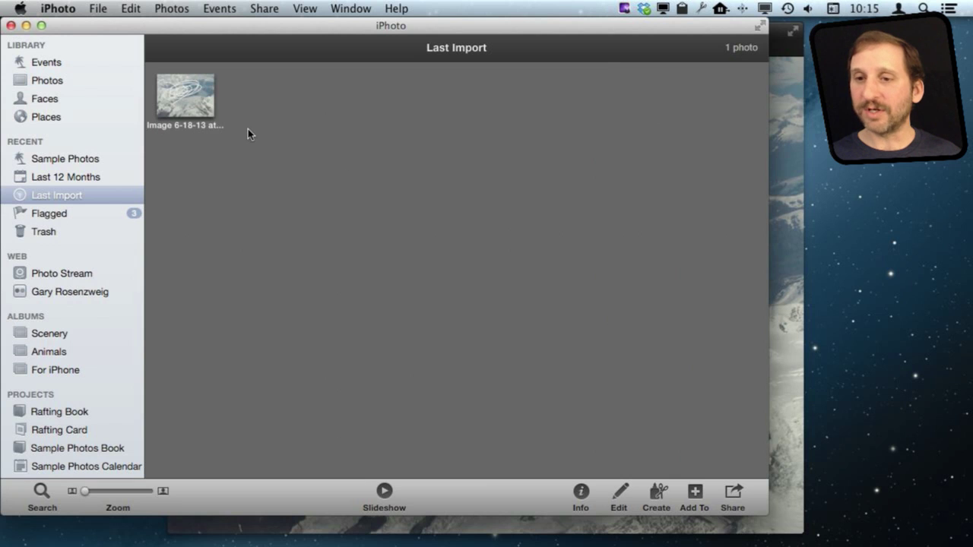
- Show all library Photos, scroll to the end, and open the new scribbled image full size
left_click(56, 81)
left_click(198, 94)
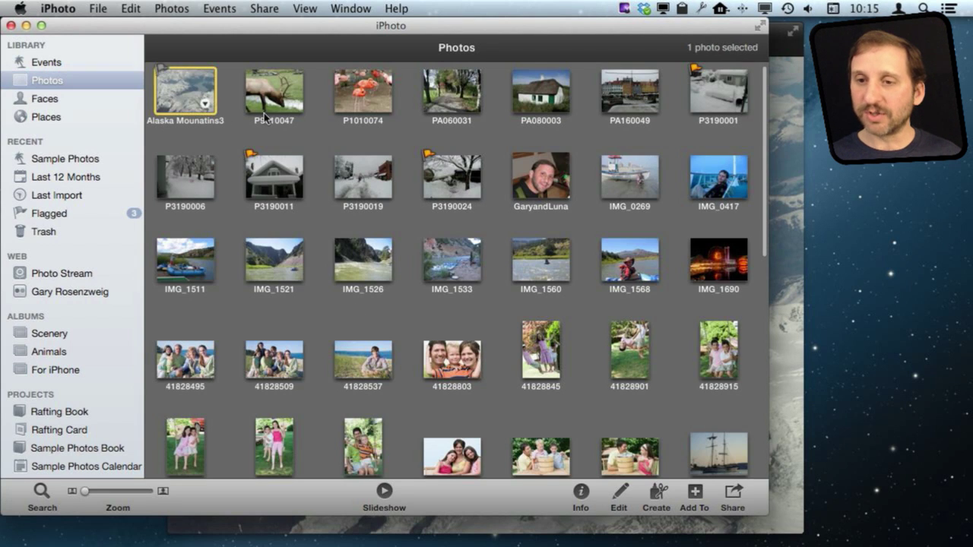
scroll(341, 251, "down", 15)
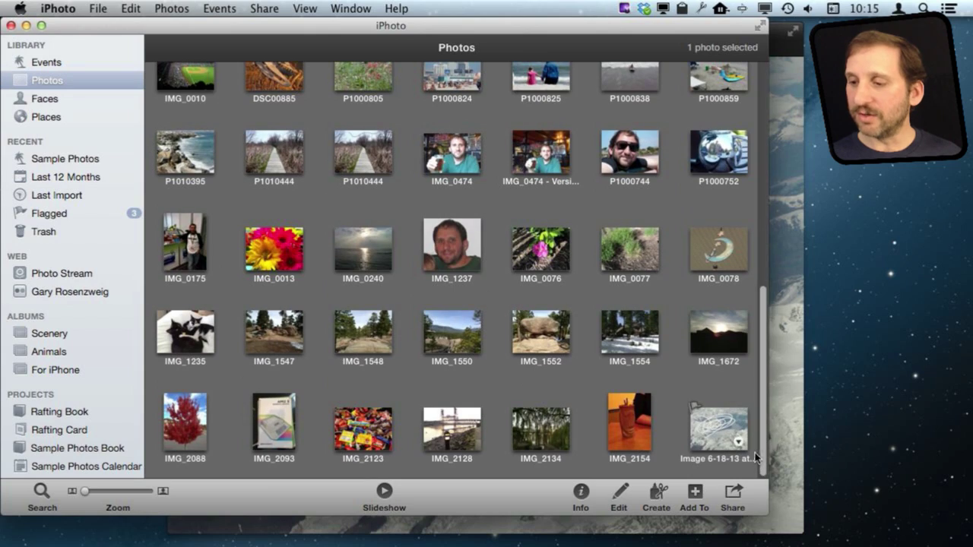
left_click(718, 430)
double_click(717, 429)
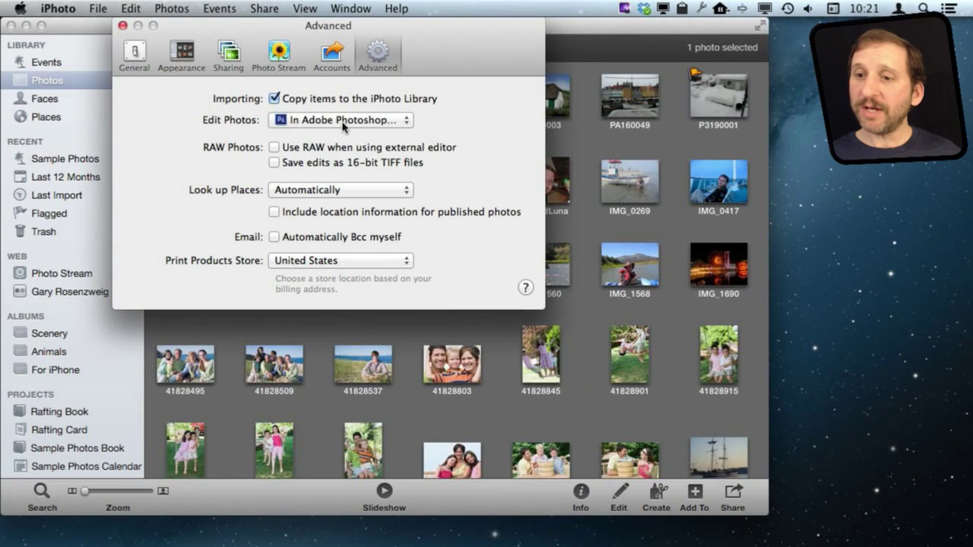
- Set iPhoto's Edit Photos to Adobe Photoshop CS6 and paint a black looping scribble on Alaska Mounatins3
left_click(346, 122)
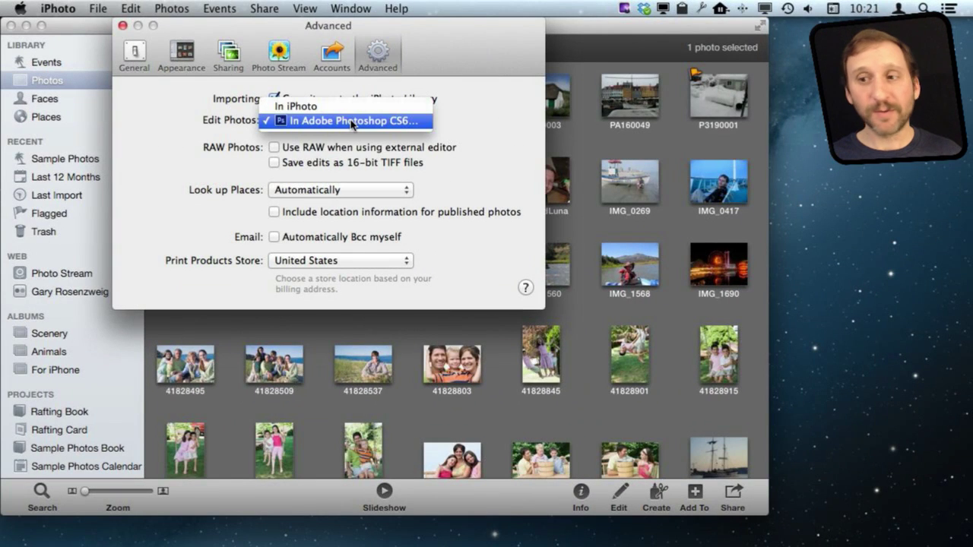
left_click(422, 121)
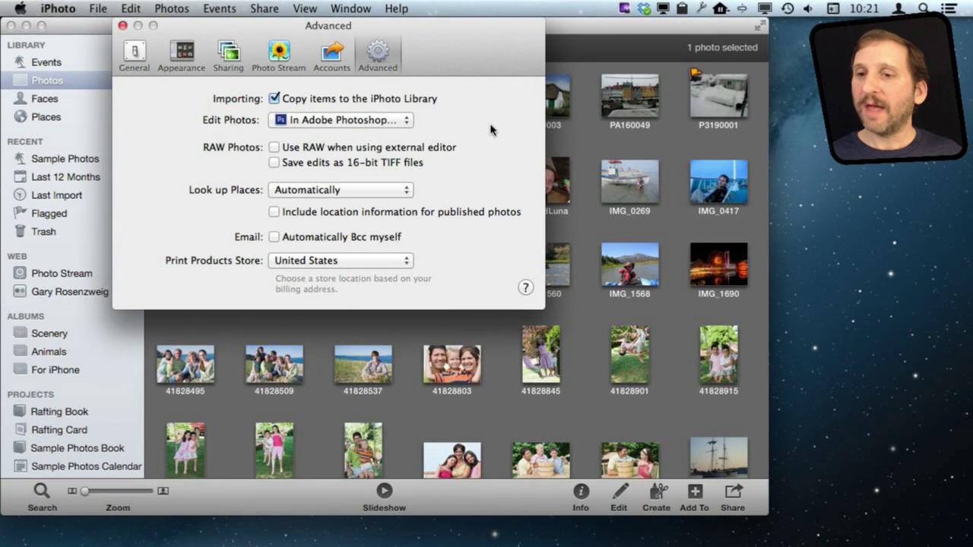
left_click(122, 26)
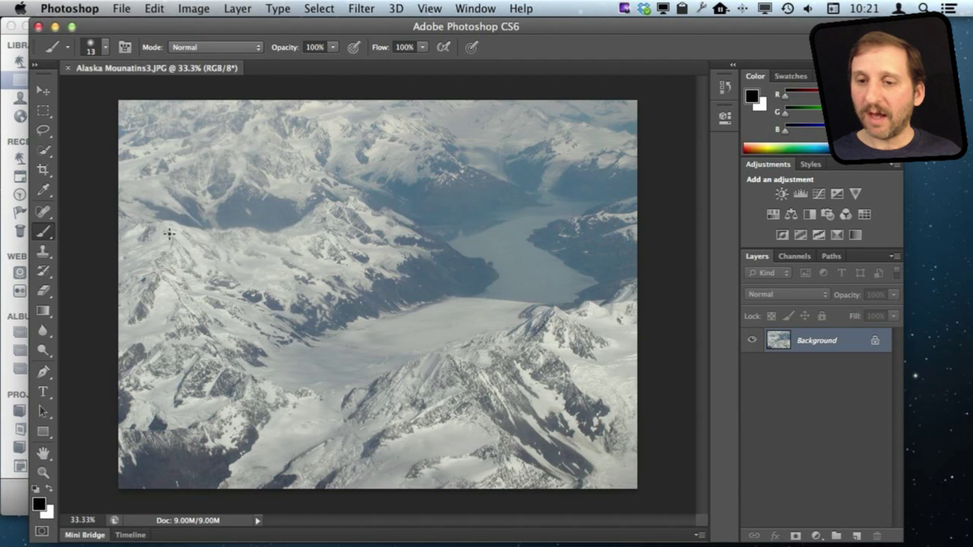
mouse_move(223, 233)
left_mouse_down()
mouse_move(415, 275)
mouse_move(288, 302)
mouse_move(411, 251)
mouse_move(245, 255)
mouse_move(226, 332)
mouse_move(342, 288)
mouse_move(346, 205)
left_mouse_up()
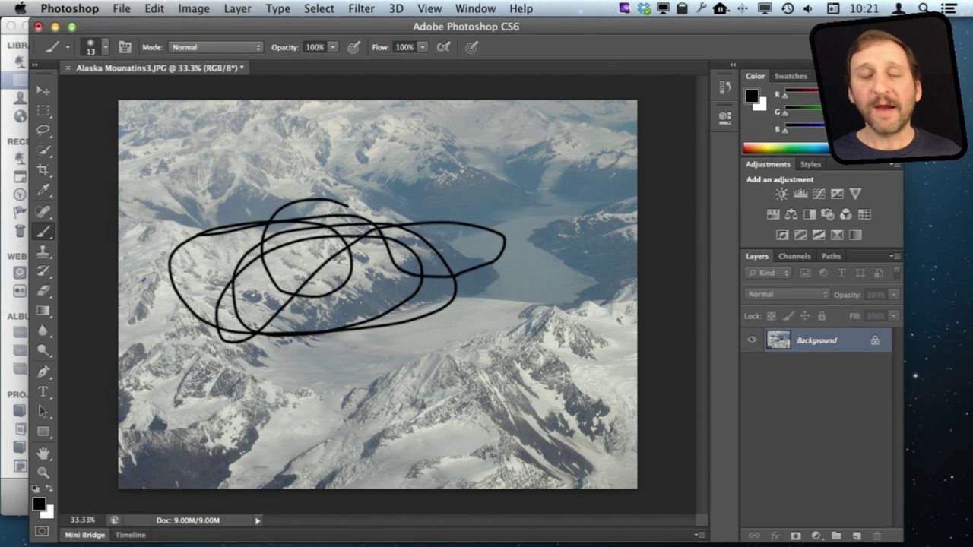
- Save Alaska Mounatins3.JPG with JPEG quality 8 (High), then close the document
left_click(120, 9)
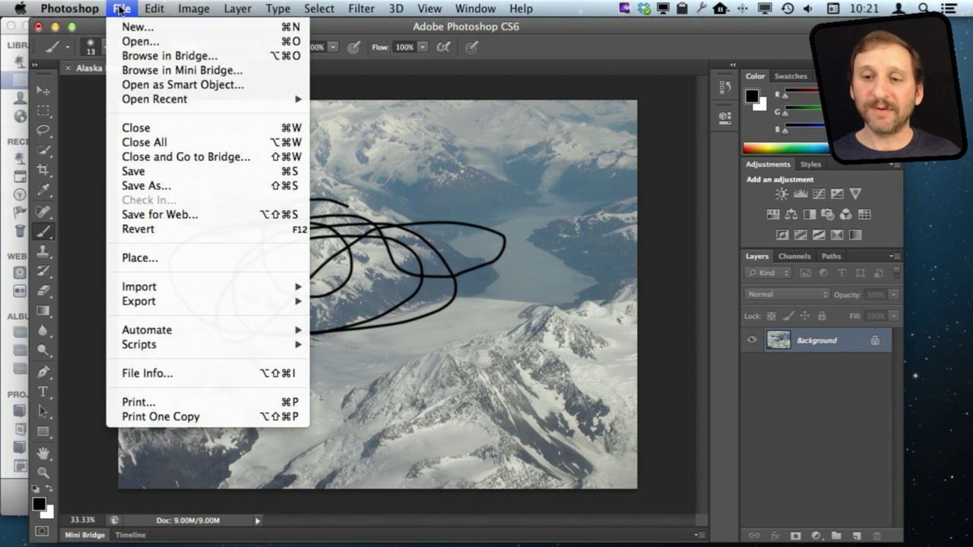
left_click(126, 172)
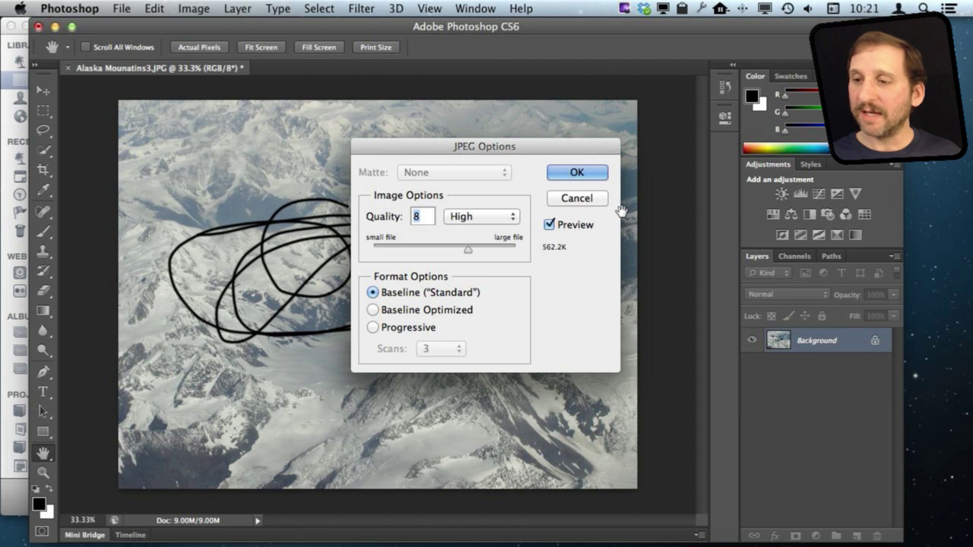
left_click(578, 173)
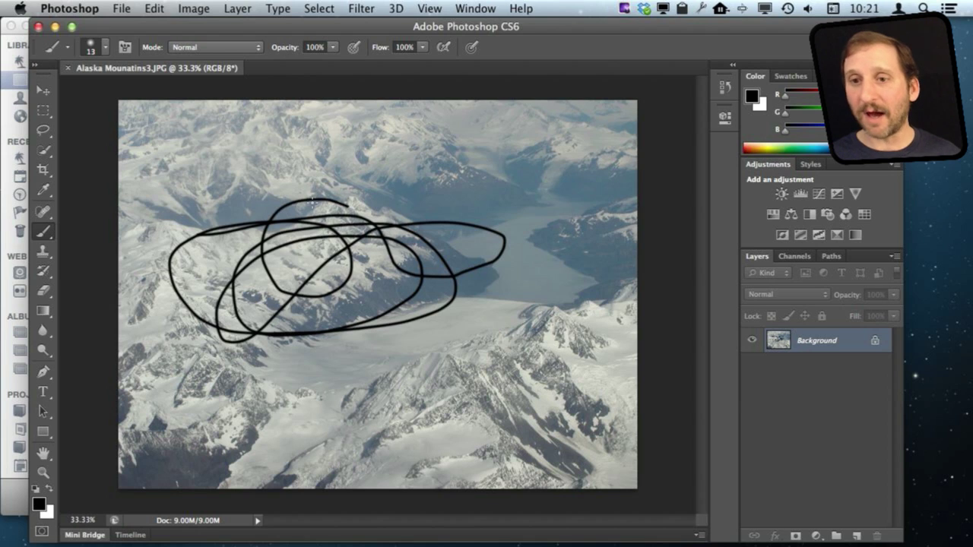
left_click(68, 67)
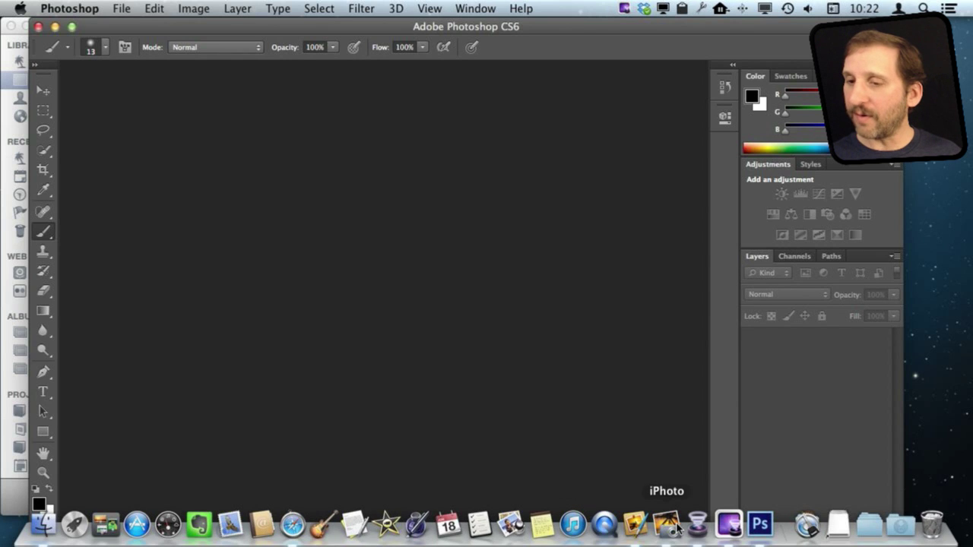
- Back in iPhoto, revert Alaska Mounatins3 to Original to remove the black scribble, then return to the grid
left_click(666, 523)
mouse_move(200, 119)
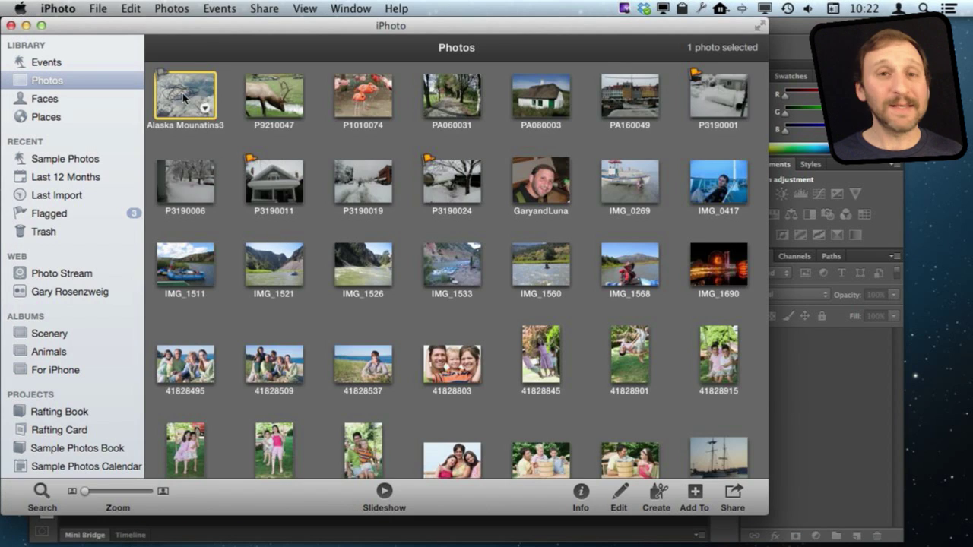
double_click(181, 95)
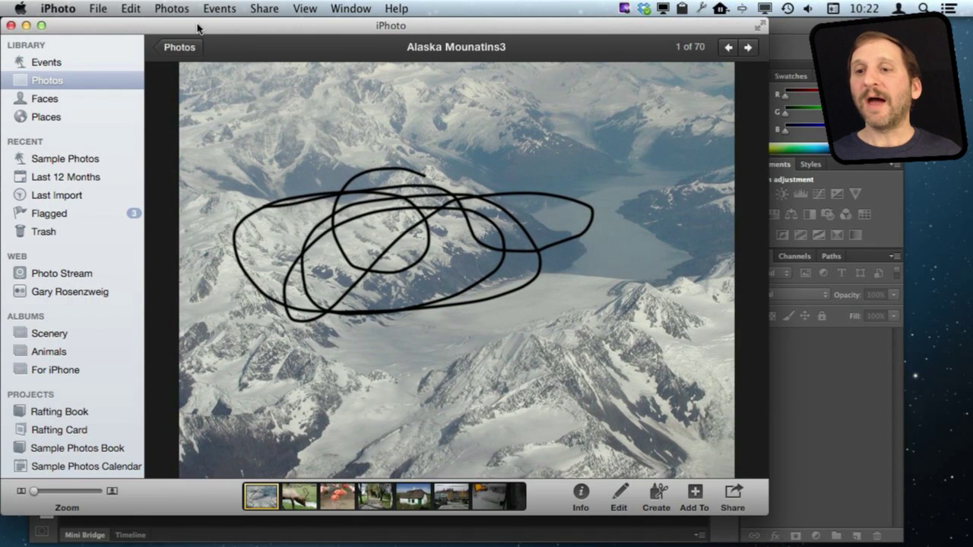
left_click(175, 9)
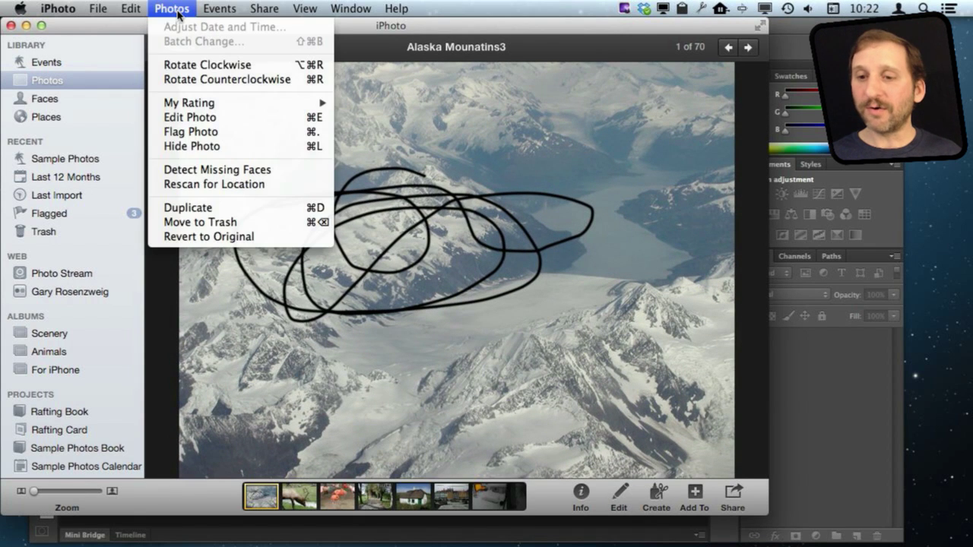
left_click(209, 241)
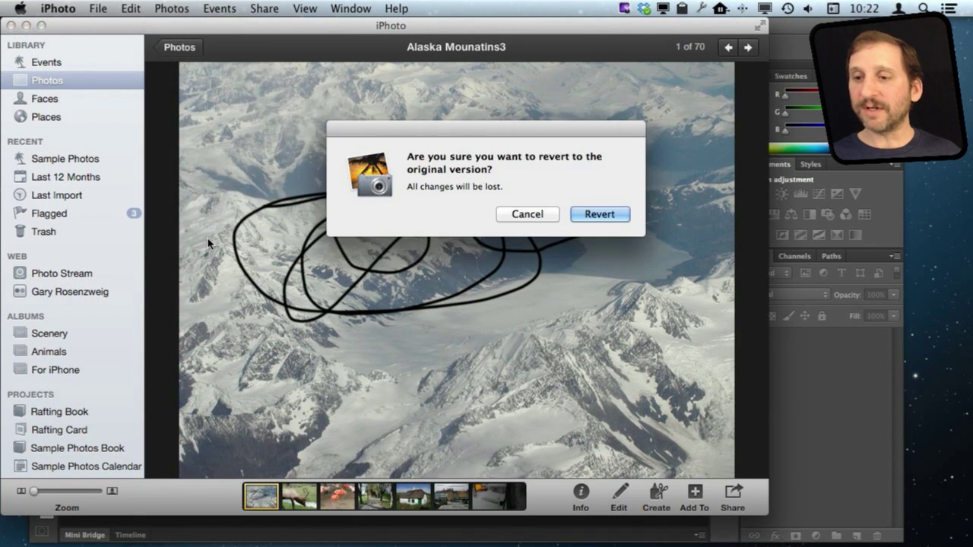
left_click(580, 213)
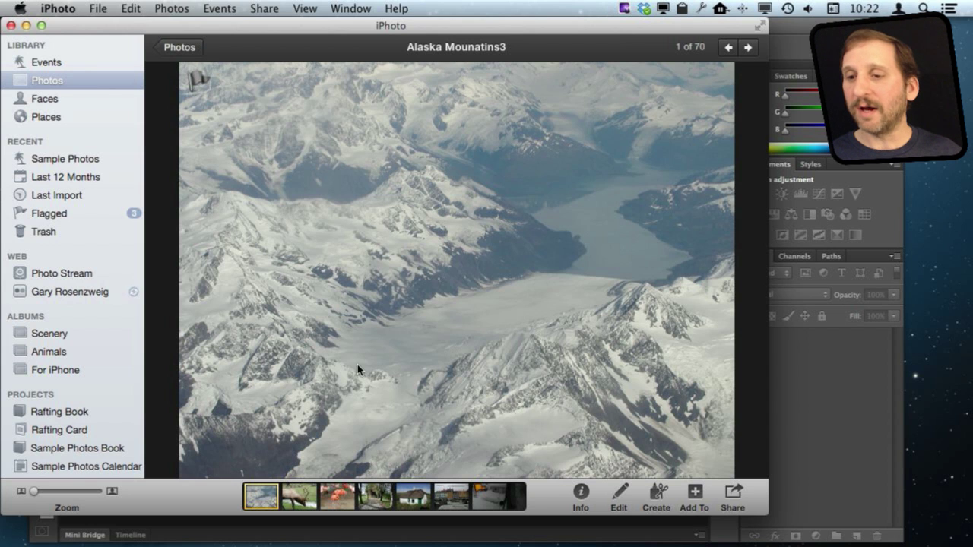
left_click(180, 46)
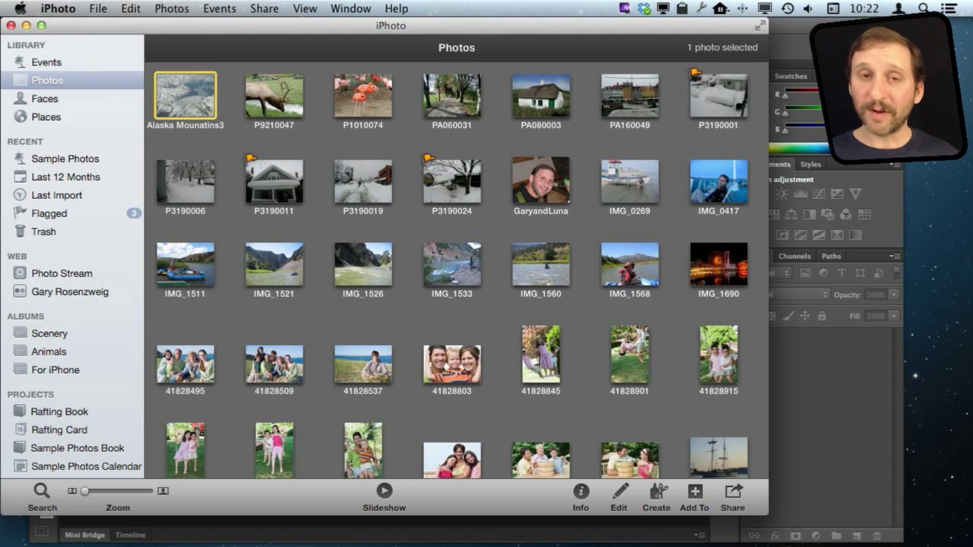
- Use the Alaska photo's right-click menu to edit it in iPhoto, return to Photos, then reopen the menu's editing choices
right_click(184, 95)
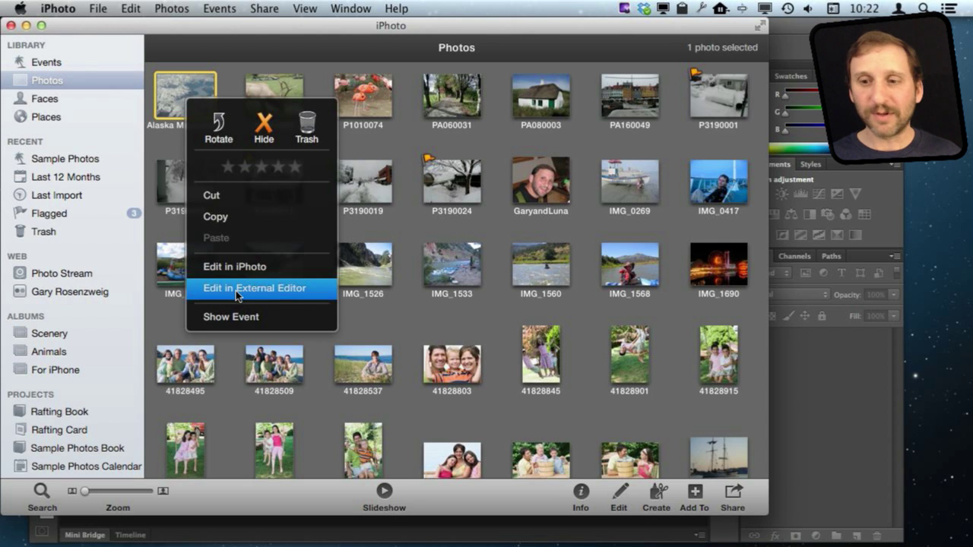
left_click(240, 264)
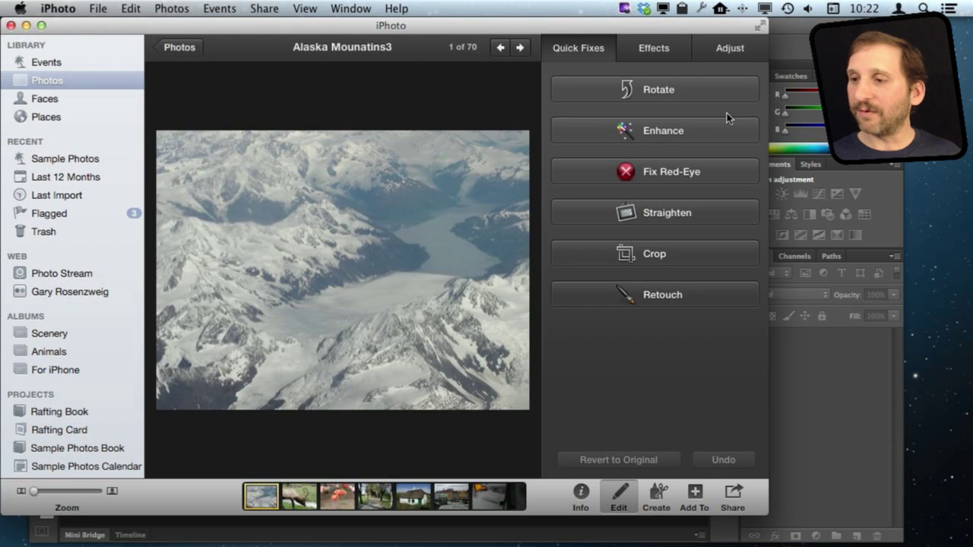
left_click(201, 48)
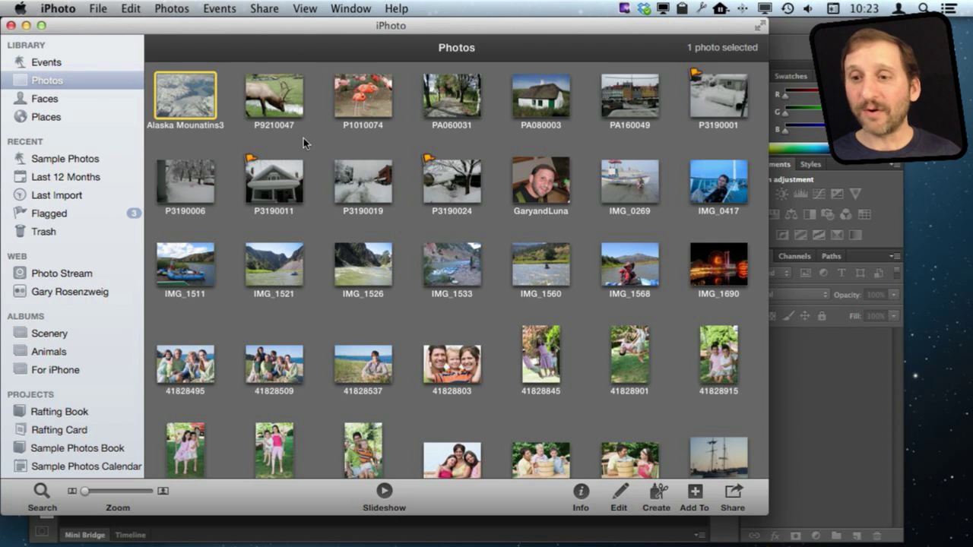
right_click(180, 99)
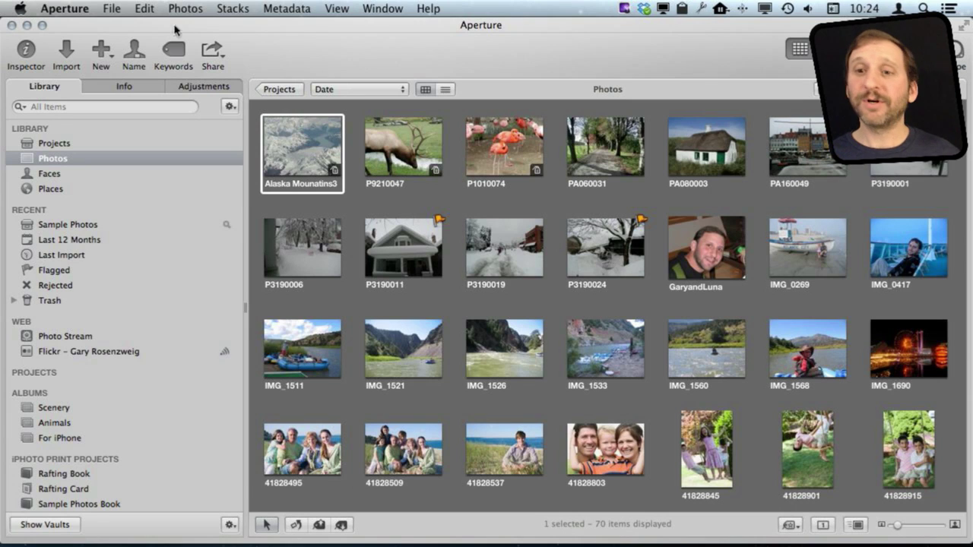
- In Aperture's Export preferences, keep TIFF (8-bit) and choose Pixelmator.app as the External Photo Editor
left_click(65, 8)
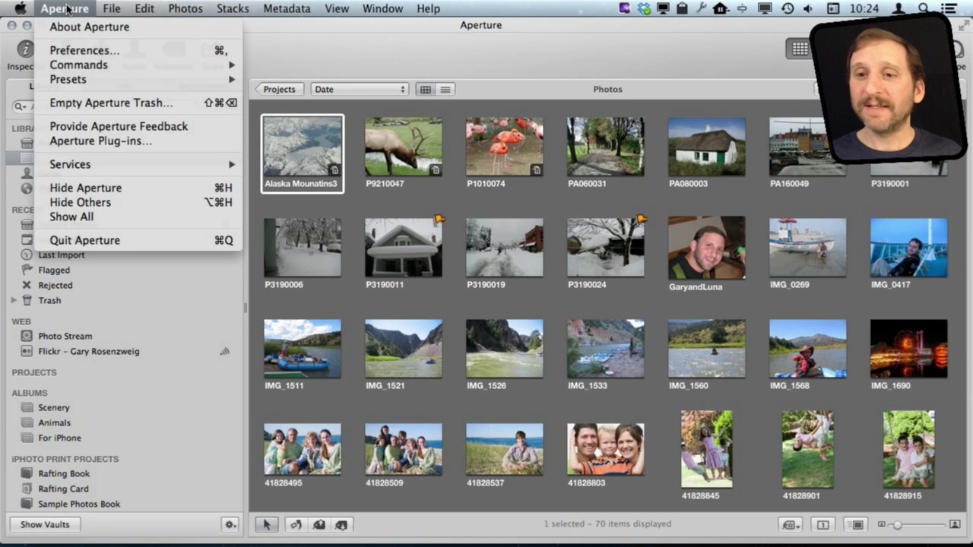
left_click(83, 50)
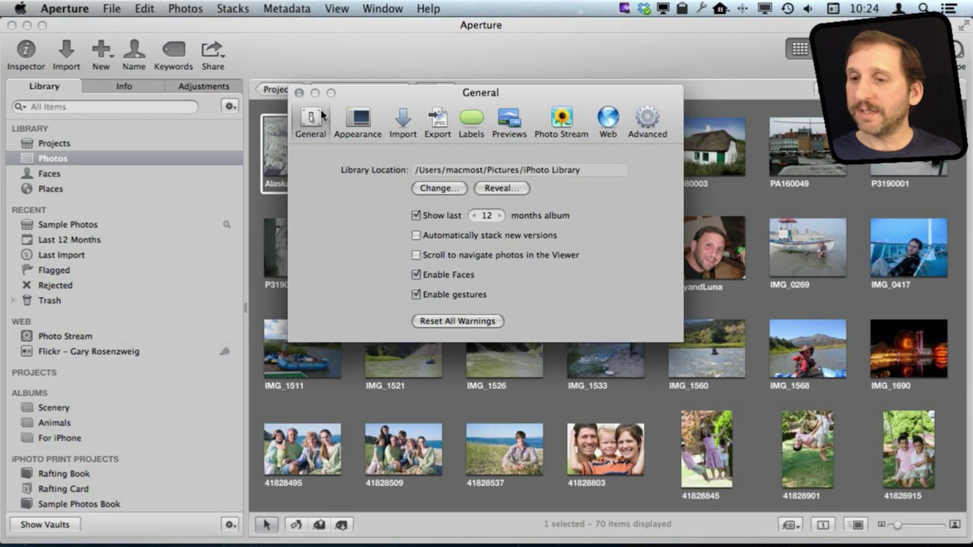
left_click(438, 122)
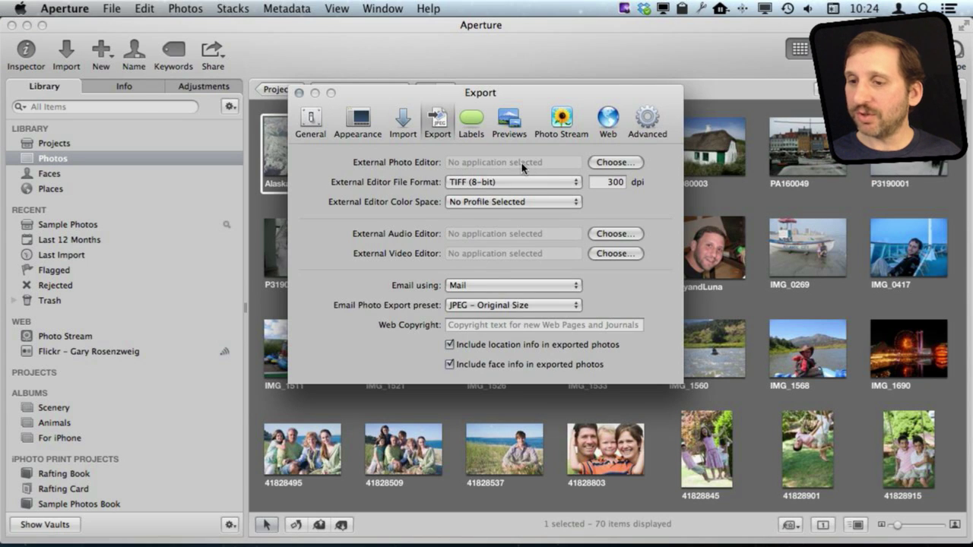
left_click(478, 186)
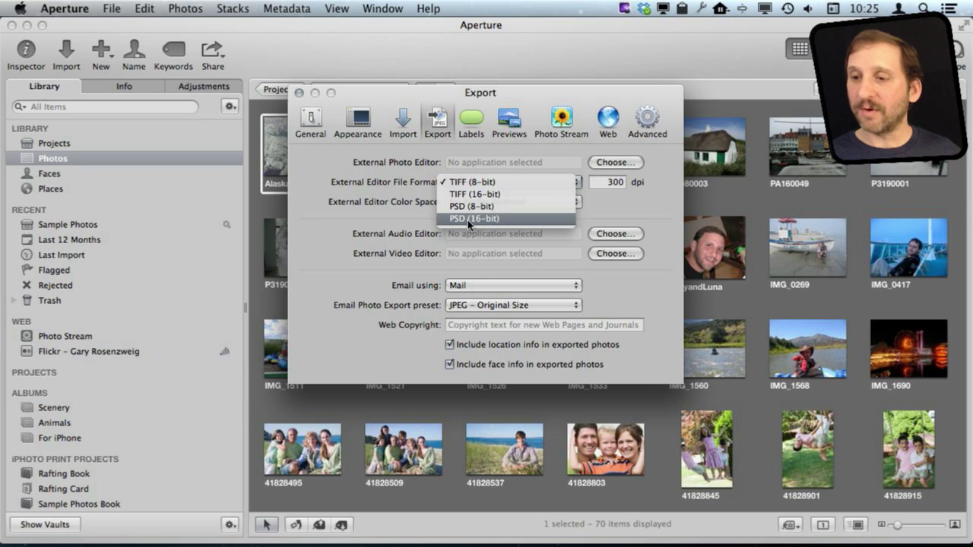
left_click(409, 183)
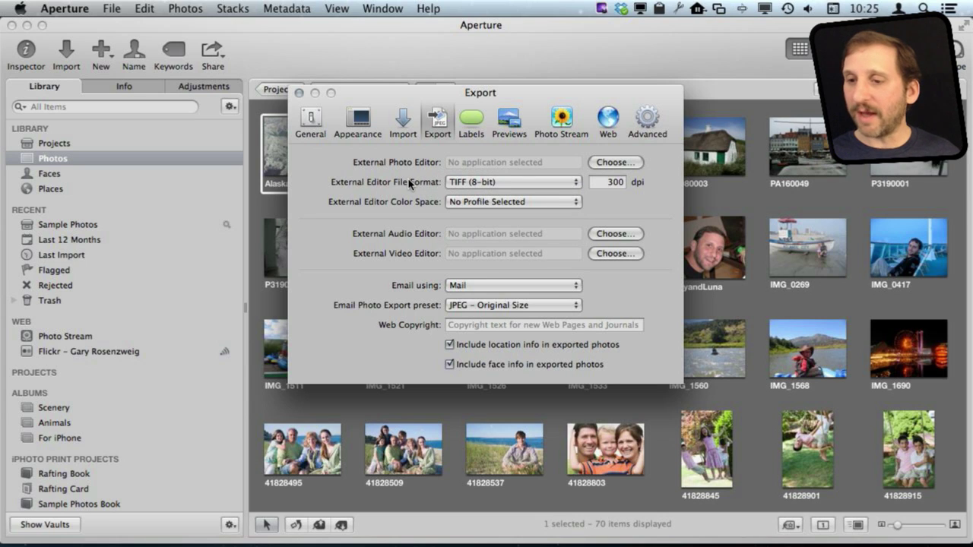
left_click(615, 162)
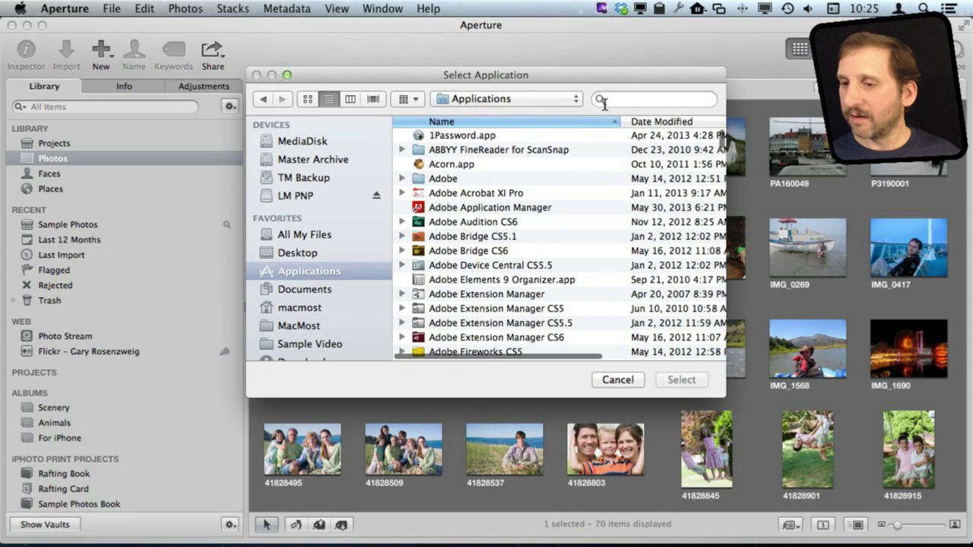
scroll(494, 255, "down", 20)
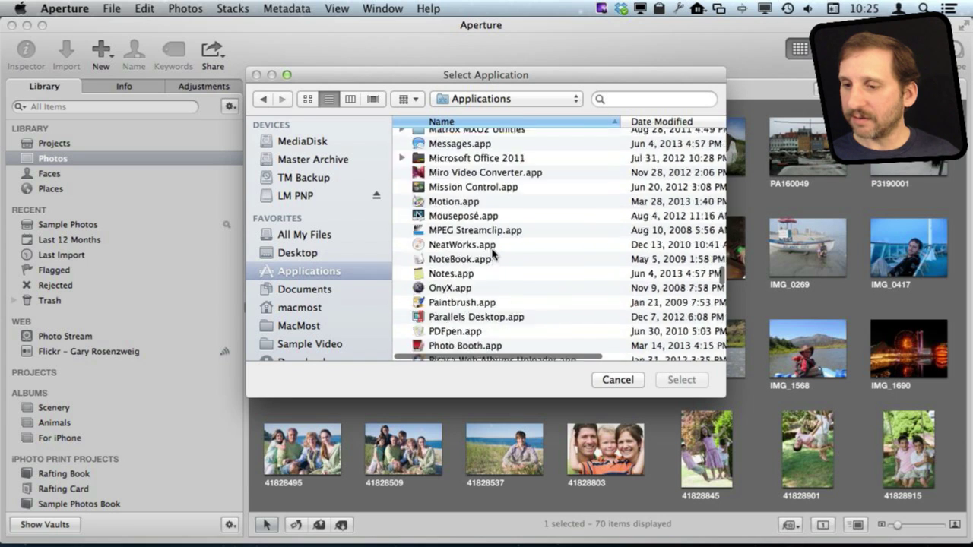
double_click(462, 231)
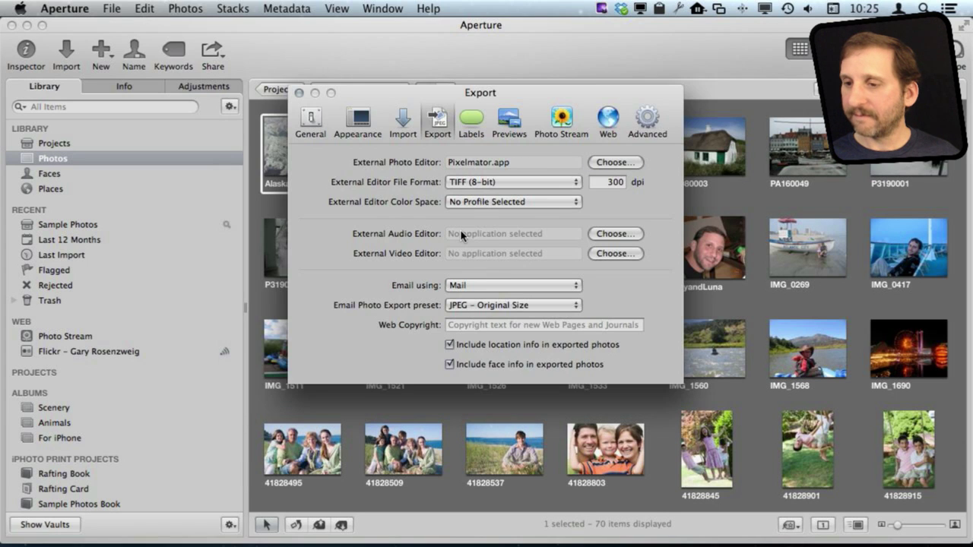
left_click(298, 93)
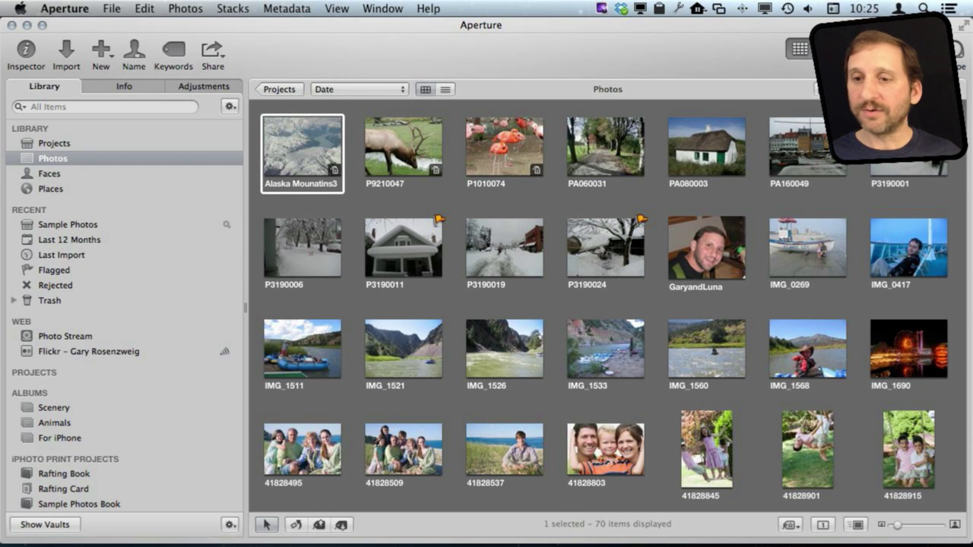
- Open Alaska Mounatins3.tiff in Pixelmator from Aperture, paint a white scribble across the mountains, and save
left_click(185, 8)
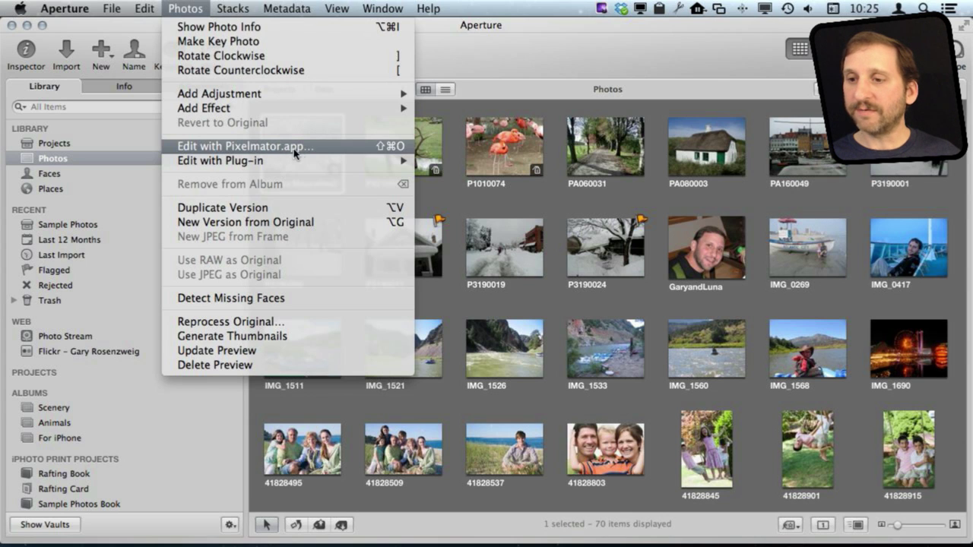
left_click(355, 146)
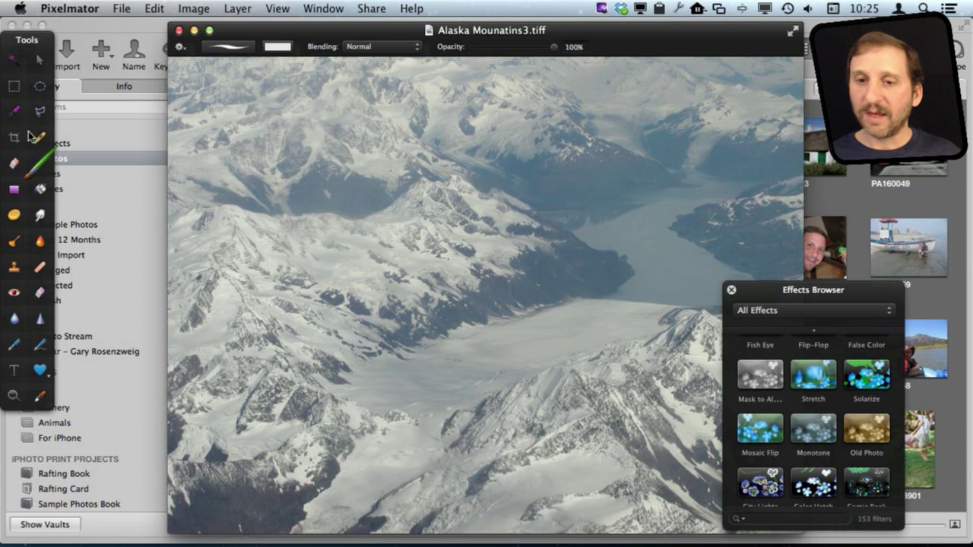
mouse_move(361, 245)
left_mouse_down()
mouse_move(518, 210)
mouse_move(426, 254)
mouse_move(415, 307)
left_mouse_up()
left_click(122, 8)
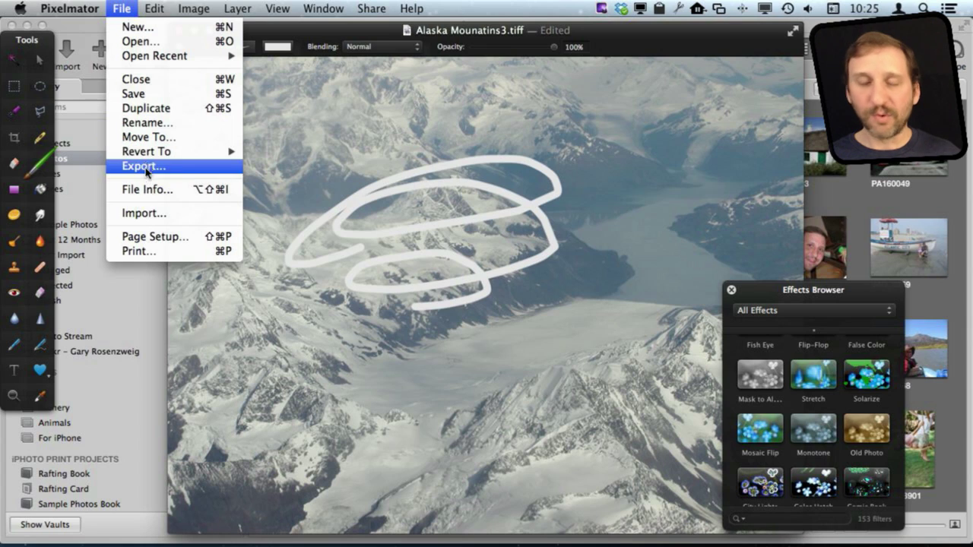
left_click(188, 97)
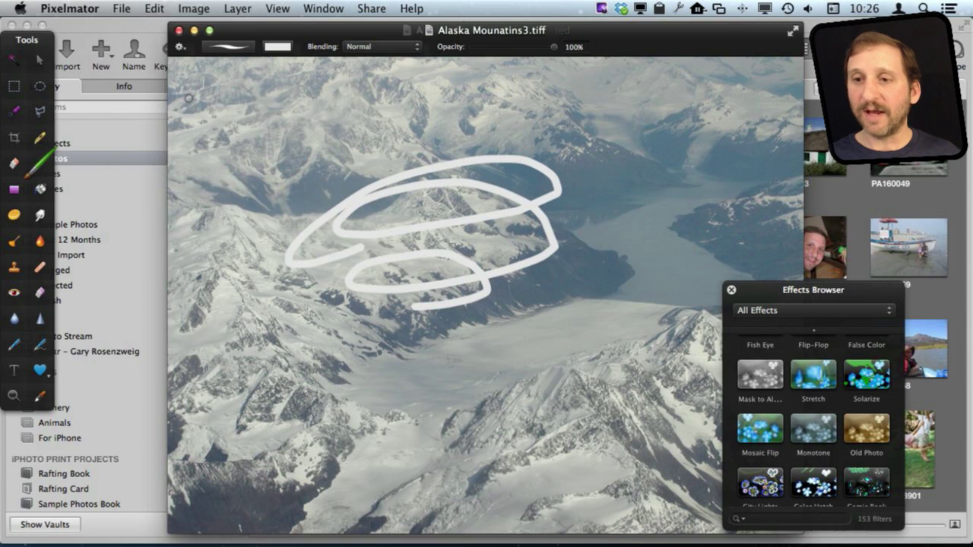
- Close Pixelmator and select the original Alaska Mounatins3 in Aperture's Photos grid
left_click(178, 32)
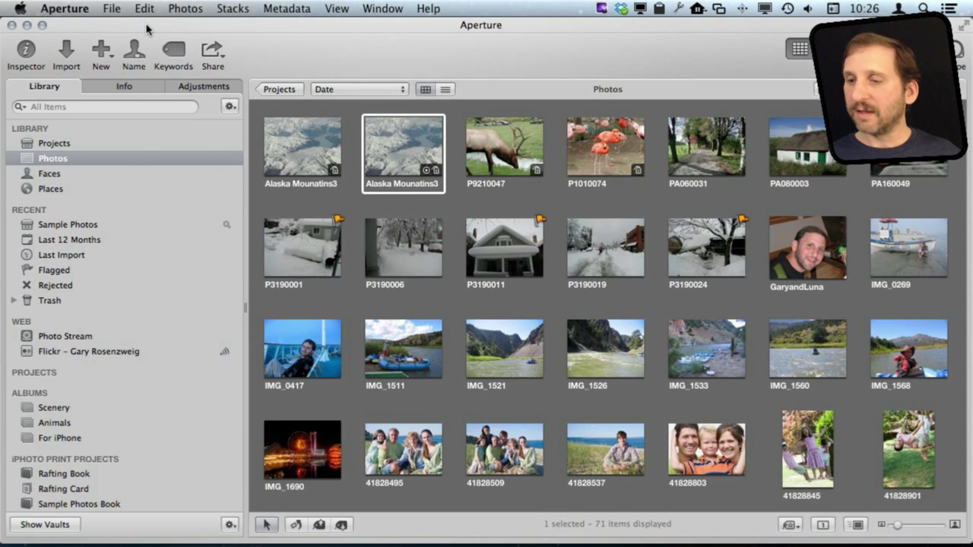
left_click(304, 144)
key("Right")
key("Left")
- Compare the original and edited Alaska Mounatins3, then view the scribbled version full size
left_click(395, 147)
left_click(323, 147)
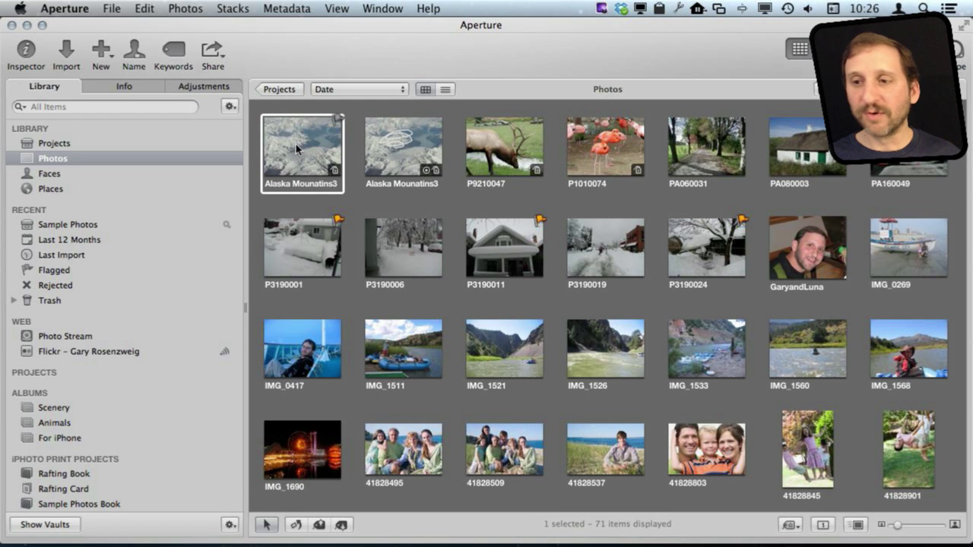
double_click(394, 154)
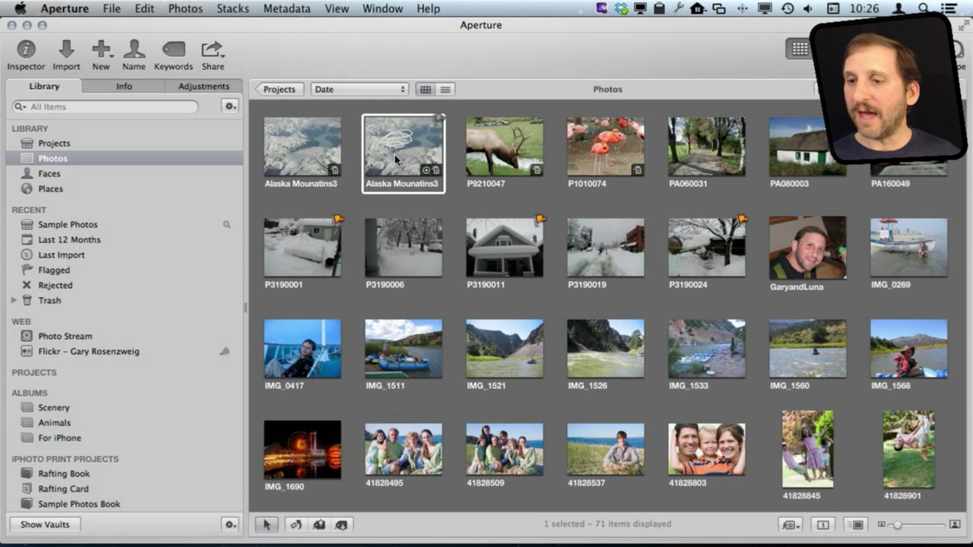